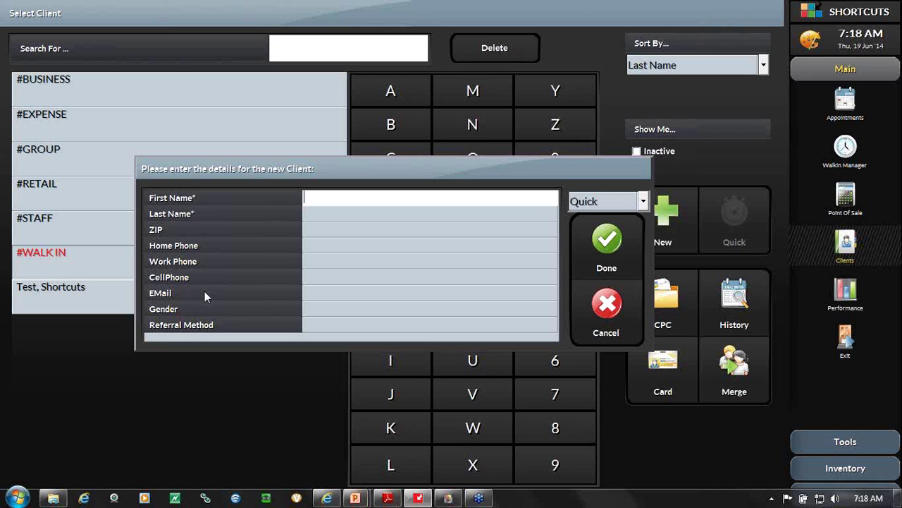
# Step: Cancel the new client entry and view the appointment book
pyautogui.click(589, 307)
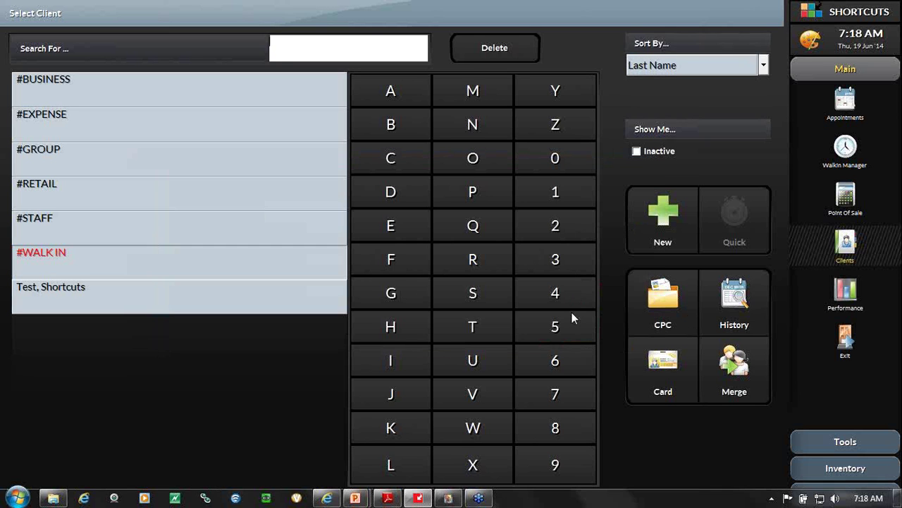
pyautogui.click(847, 103)
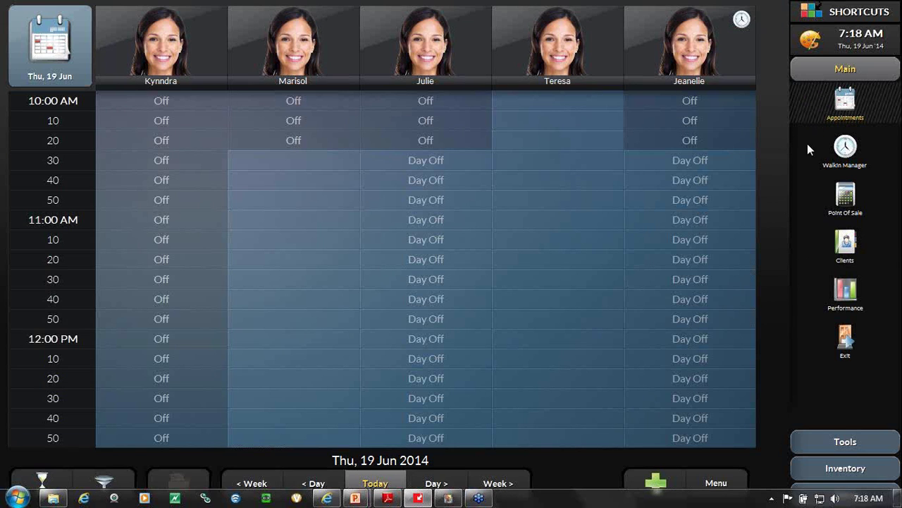
# Step: Open Point of Sale and assign the #BUSINESS client to the sale
pyautogui.click(841, 202)
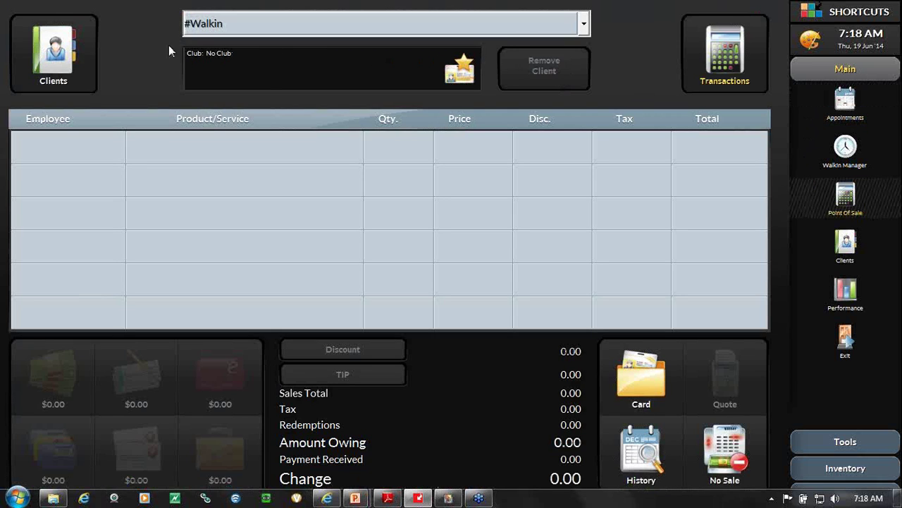
pyautogui.click(32, 44)
pyautogui.click(43, 86)
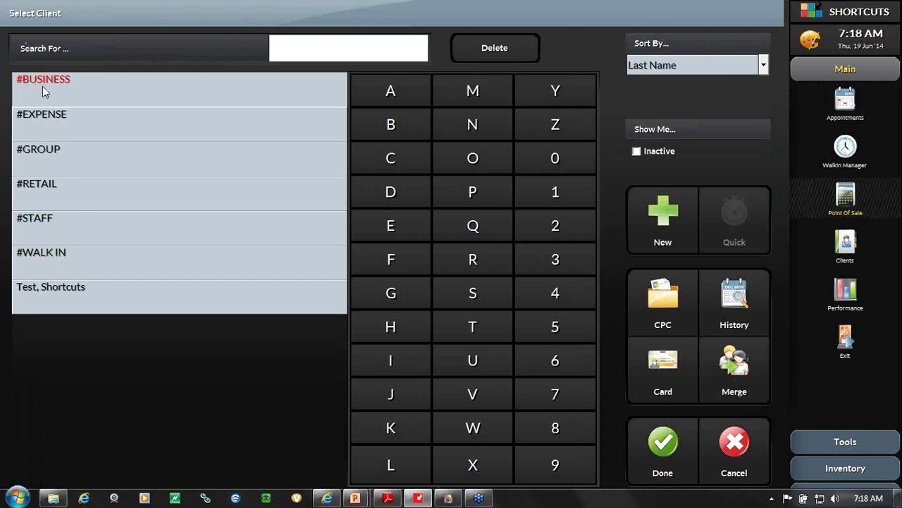
pyautogui.click(645, 449)
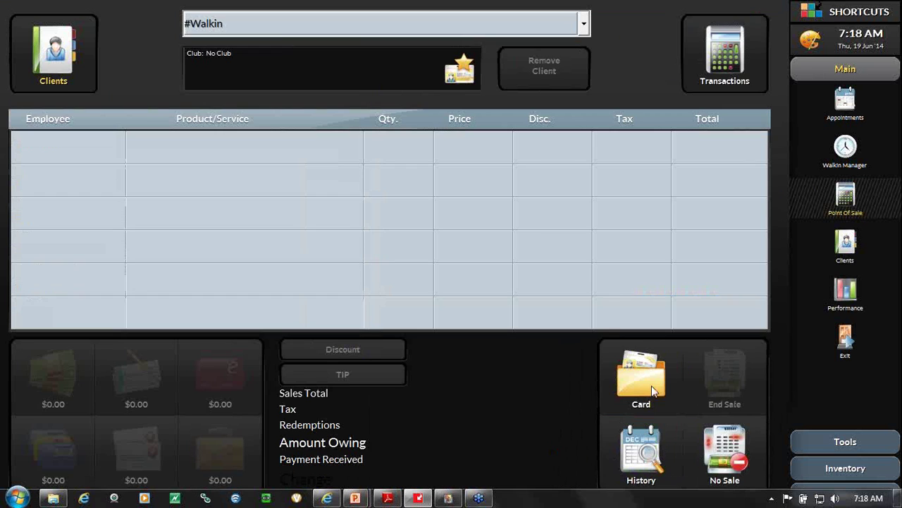
# Step: Add one BONITA BANANA from CIRCLE OF FRIENDS' CONDITIONER-BACKBAR line to the sale, with Business as the employee
pyautogui.click(233, 144)
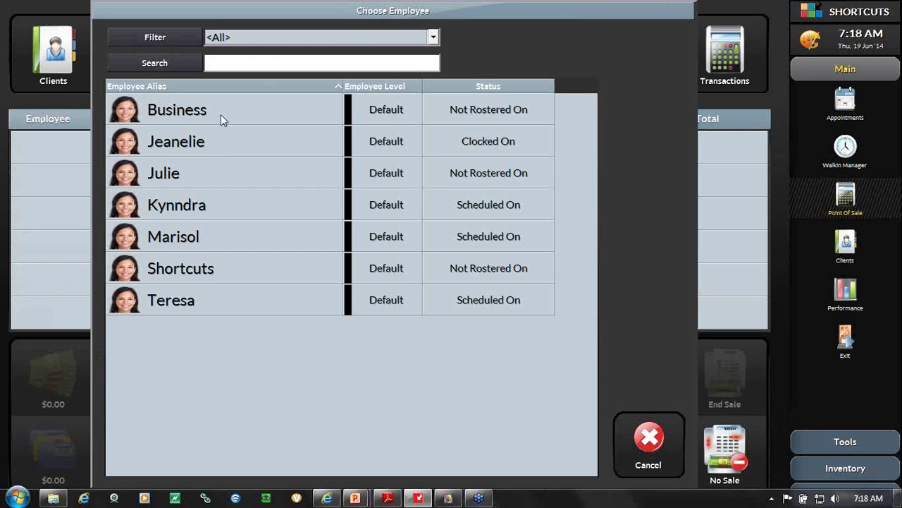
pyautogui.click(218, 109)
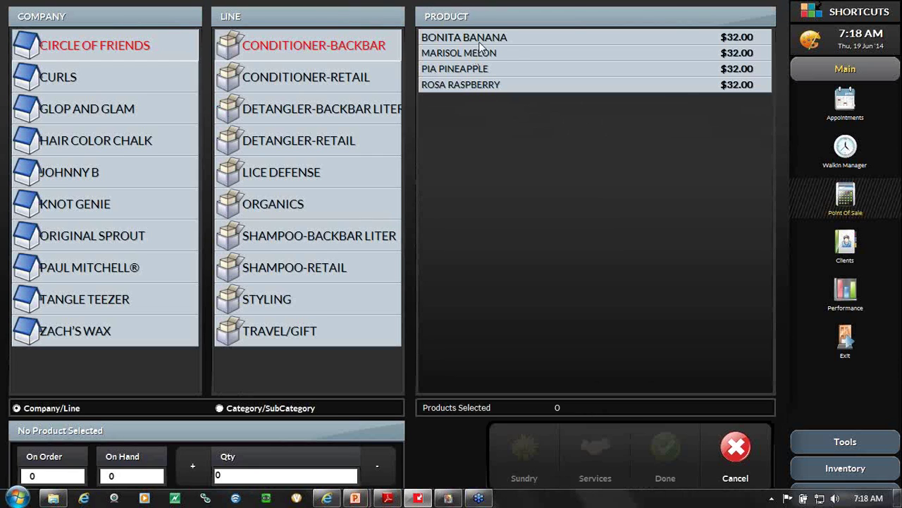
pyautogui.click(536, 38)
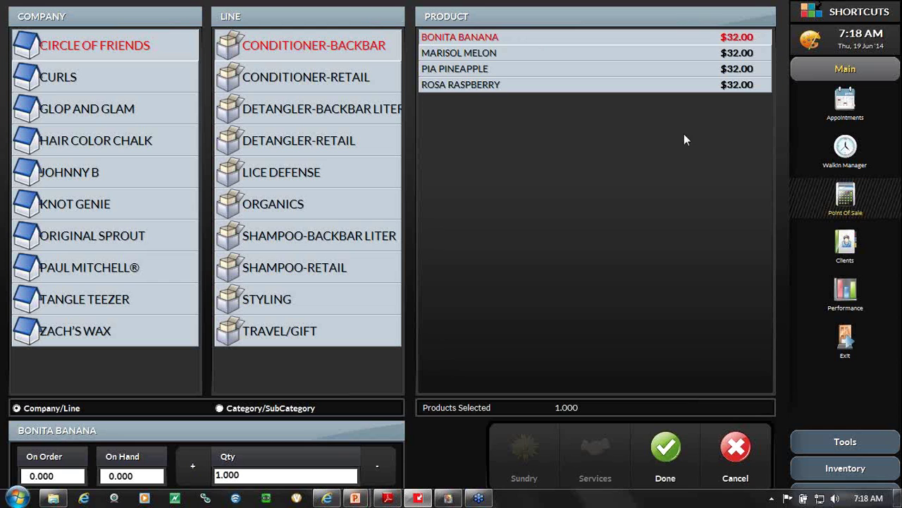
pyautogui.click(660, 459)
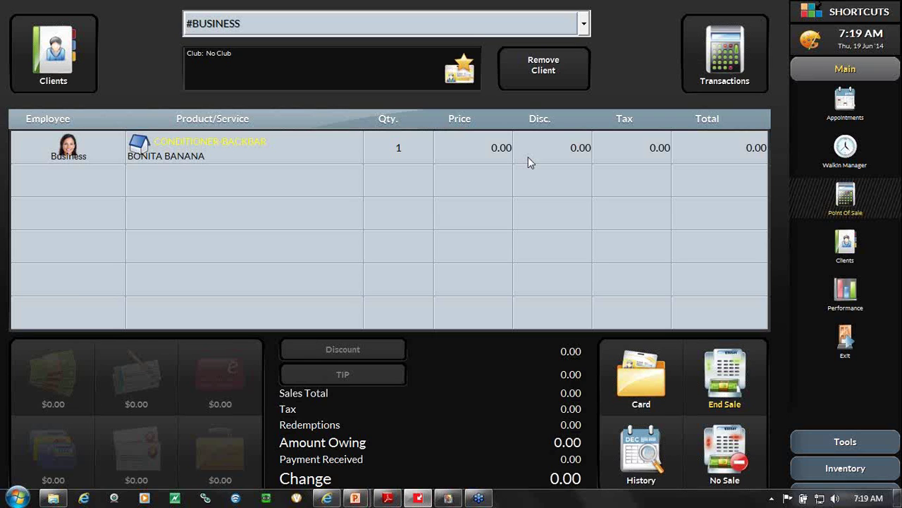
# Step: Remove the #BUSINESS client from the sale and discard its product line
pyautogui.click(535, 70)
pyautogui.click(571, 260)
# Step: Switch to the PowerPoint slide show and advance to the Closing Procedures slide
pyautogui.moveTo(355, 498)
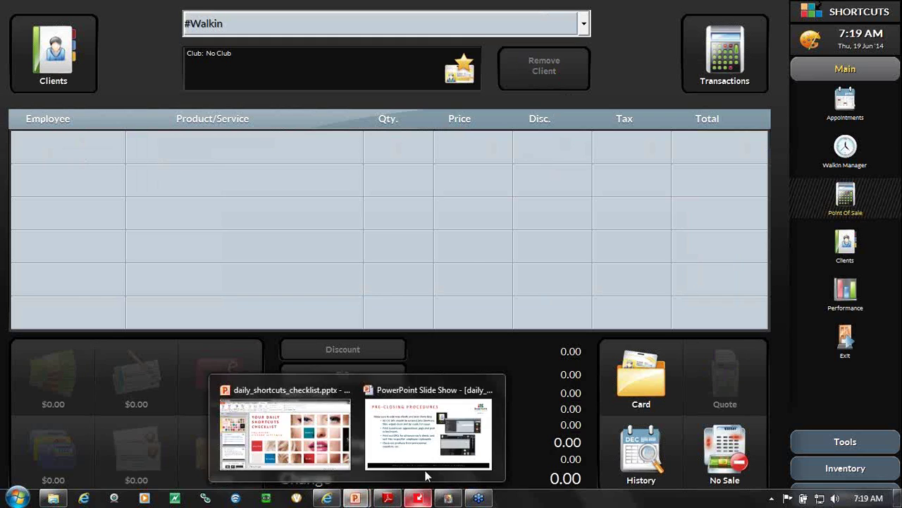
pyautogui.click(428, 431)
pyautogui.click(308, 305)
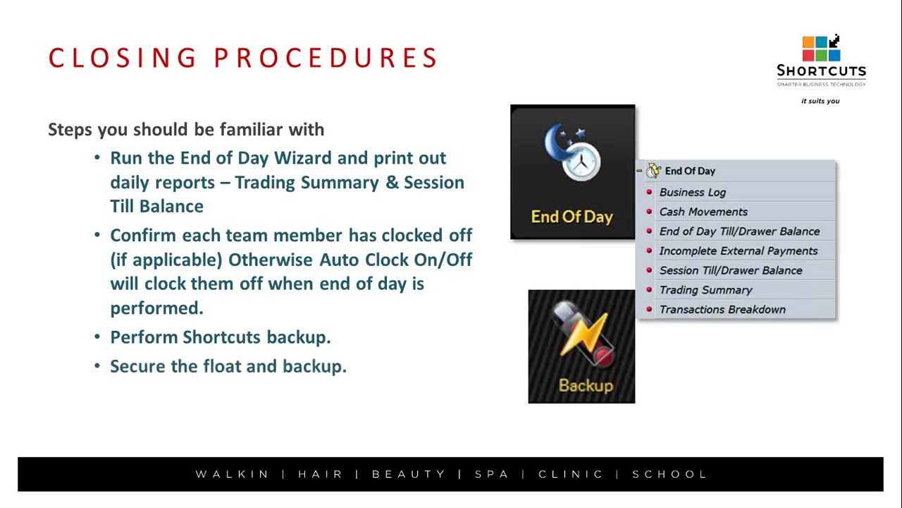
# Step: Switch back to Shortcuts, start the End of Day Wizard from the transactions list, and continue with register SCNCEDU2
pyautogui.press('super')
pyautogui.click(418, 499)
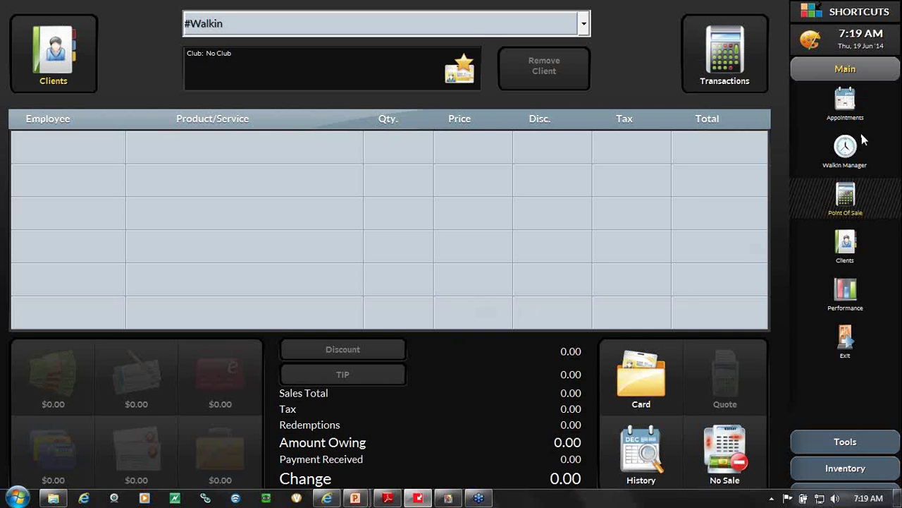
pyautogui.click(732, 52)
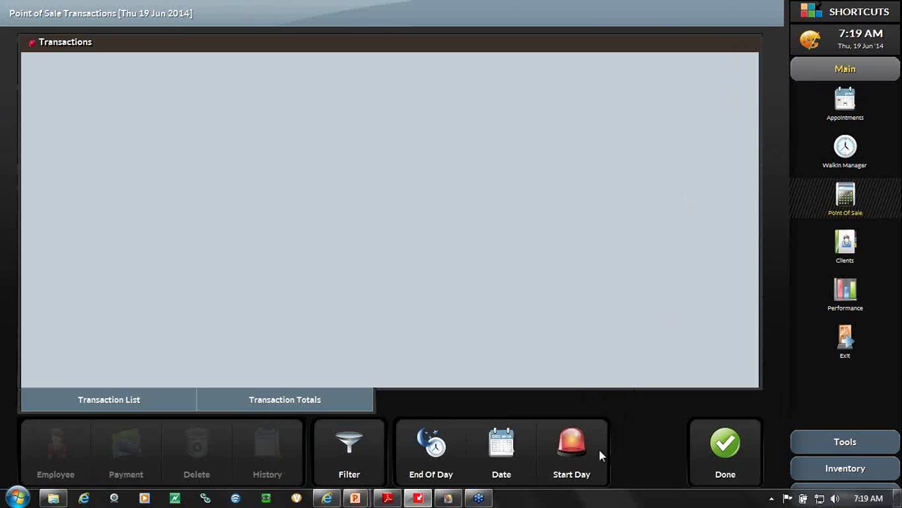
pyautogui.click(434, 448)
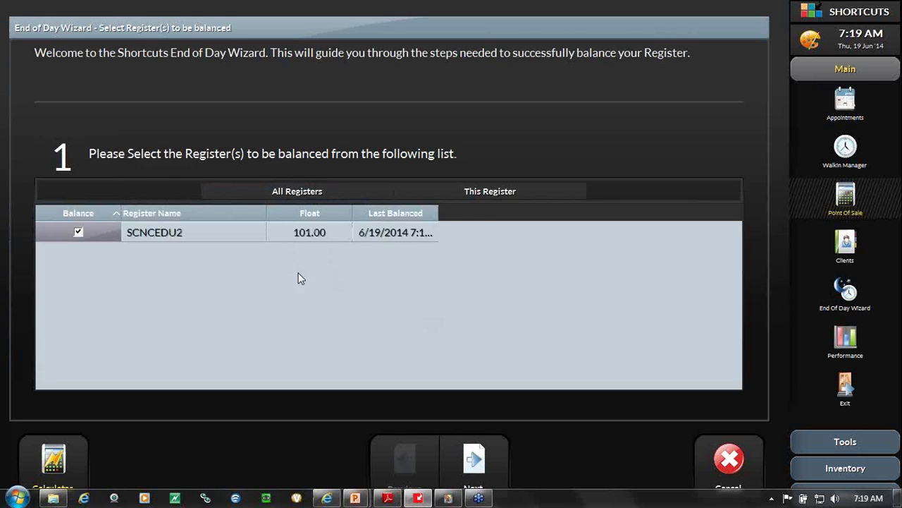
pyautogui.click(483, 468)
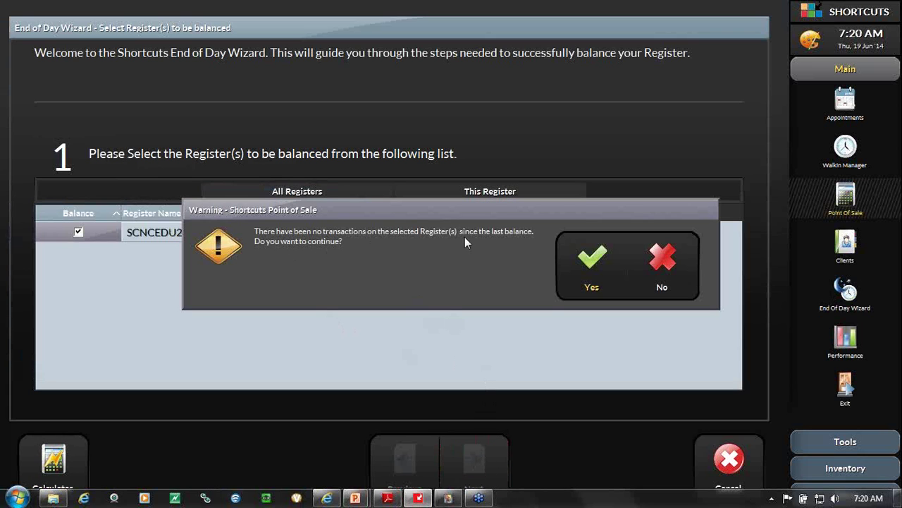
pyautogui.click(591, 266)
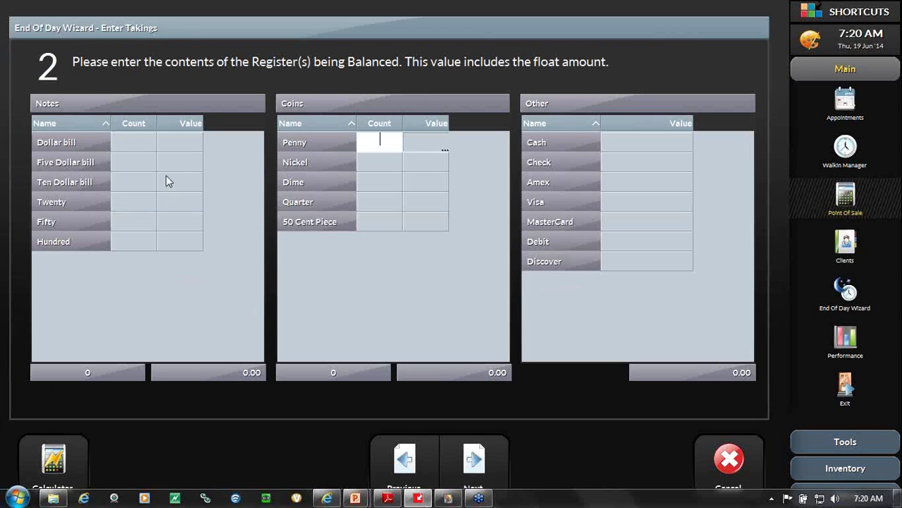
# Step: Enter takings of 15 five dollar bills and 26 dollar bills, and confirm proceeding to the balance results
pyautogui.click(145, 165)
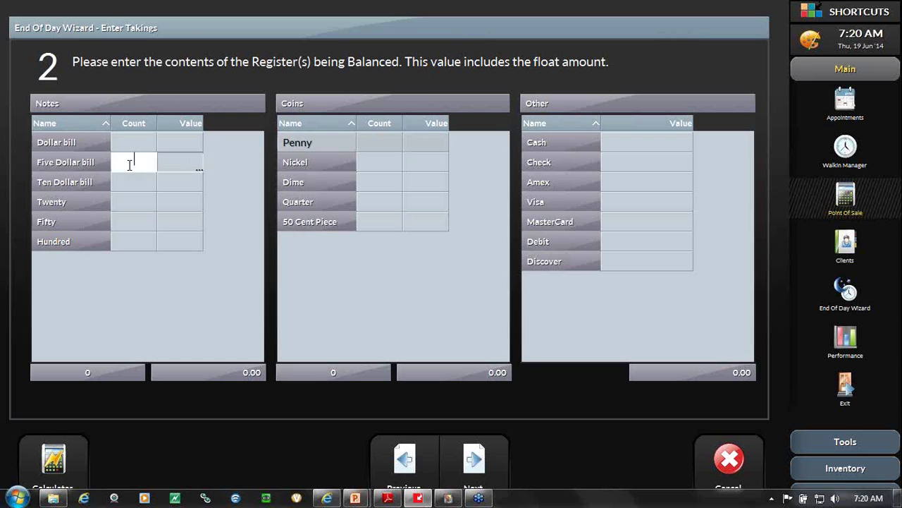
pyautogui.write('15')
pyautogui.click(130, 178)
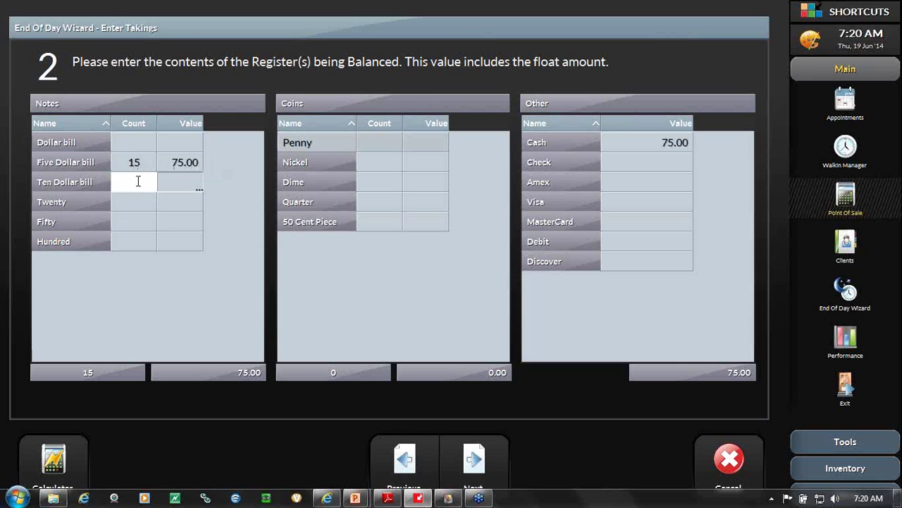
pyautogui.click(134, 143)
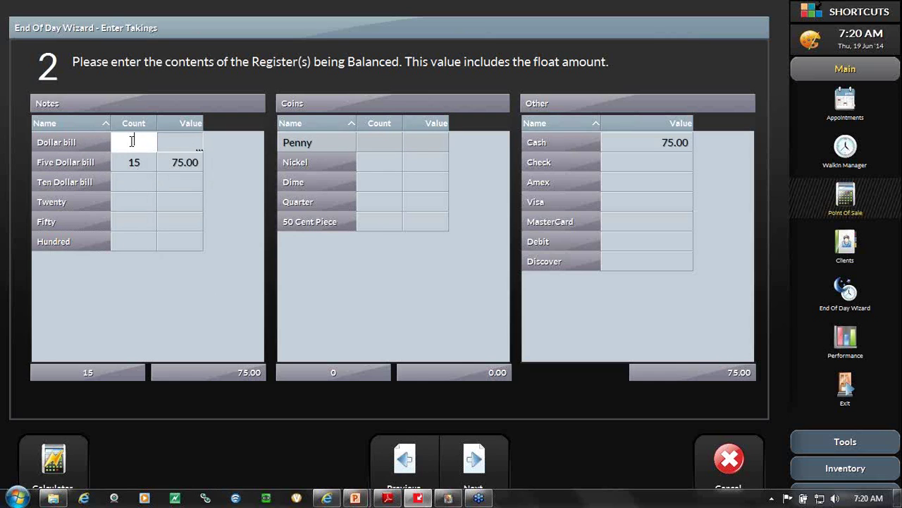
pyautogui.write('26')
pyautogui.press('Return')
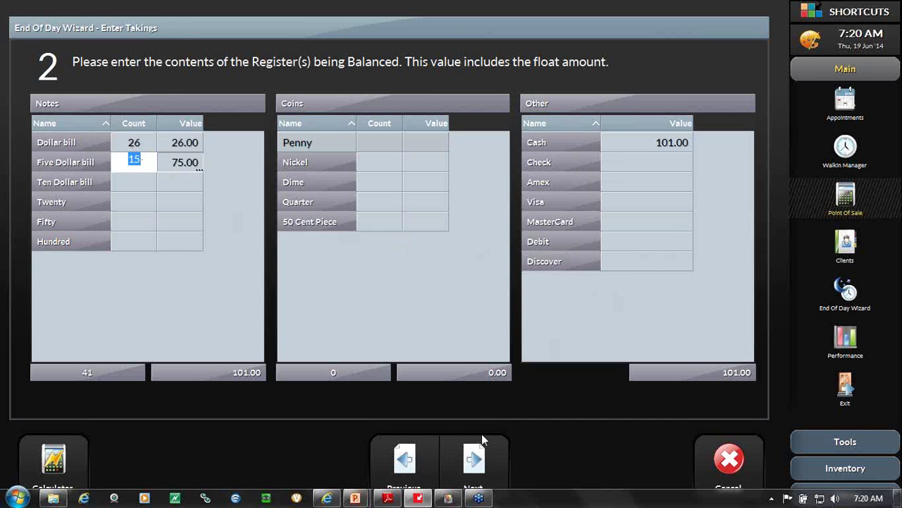
pyautogui.click(476, 458)
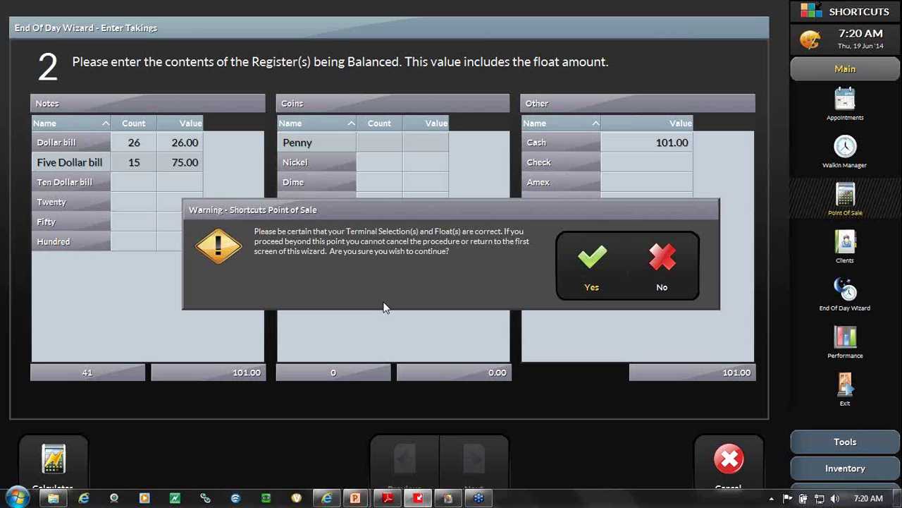
pyautogui.click(595, 253)
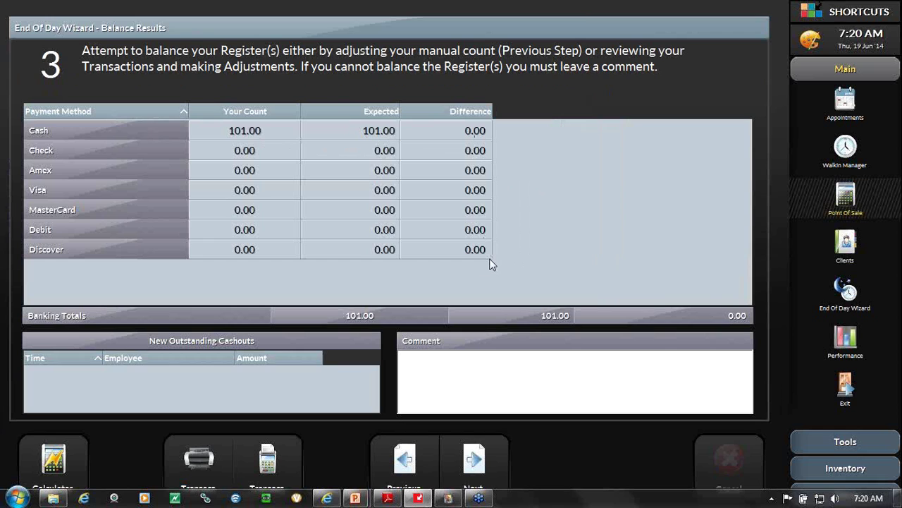
# Step: Add the comment "Webiner" to the balance results and continue to the register float values
pyautogui.click(457, 378)
pyautogui.write('Webiner')
pyautogui.click(478, 450)
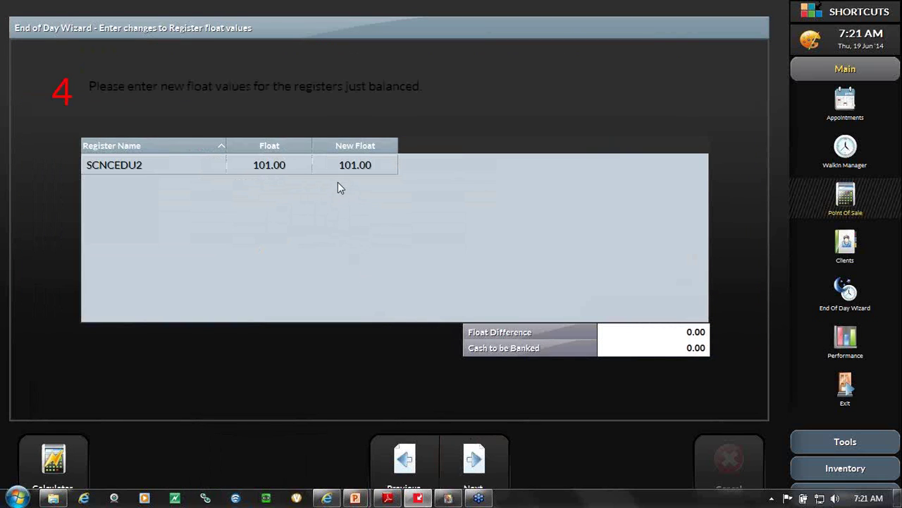
# Step: Set the new float of register SCNCEDU2 to 100.00 and continue to the End of Day reports
pyautogui.click(373, 167)
pyautogui.write('1')
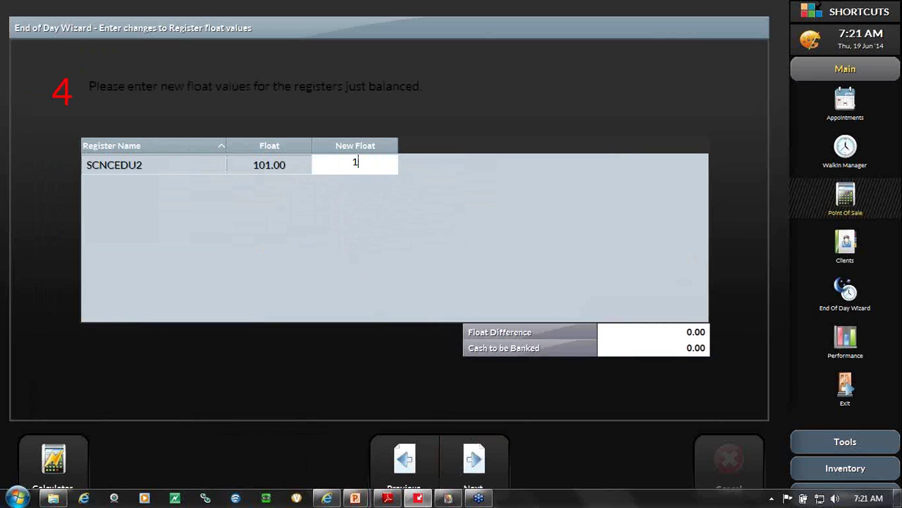
pyautogui.write('00.00')
pyautogui.press('Return')
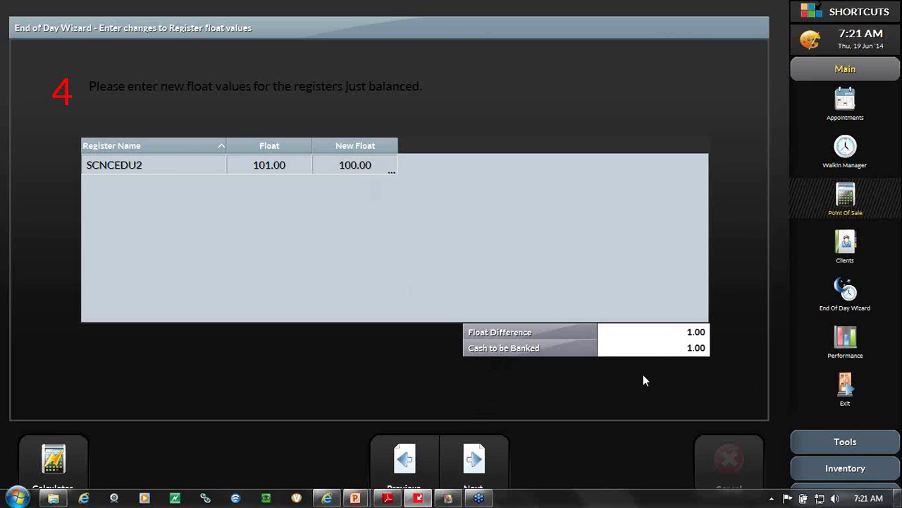
pyautogui.click(495, 449)
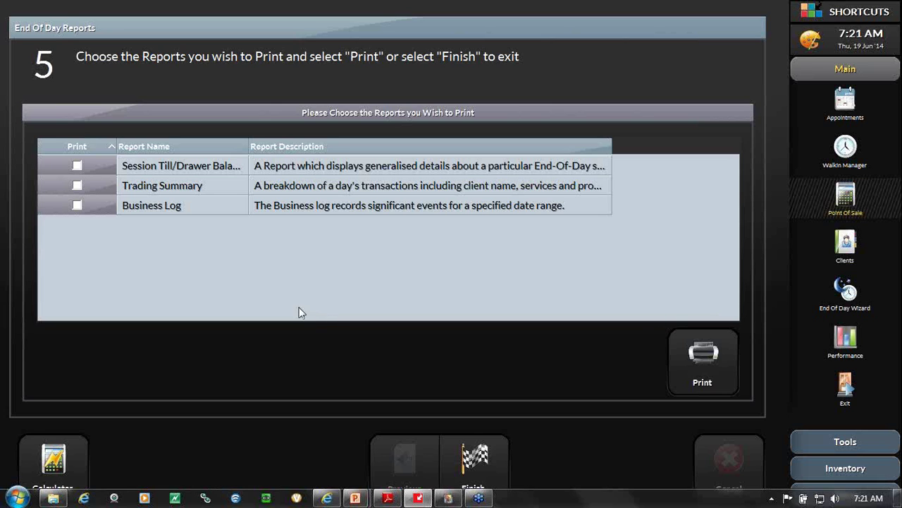
# Step: Select the Session Till/Drawer Balance and Trading Summary reports, finish the wizard, and close the transactions list
pyautogui.click(77, 166)
pyautogui.click(77, 185)
pyautogui.click(484, 443)
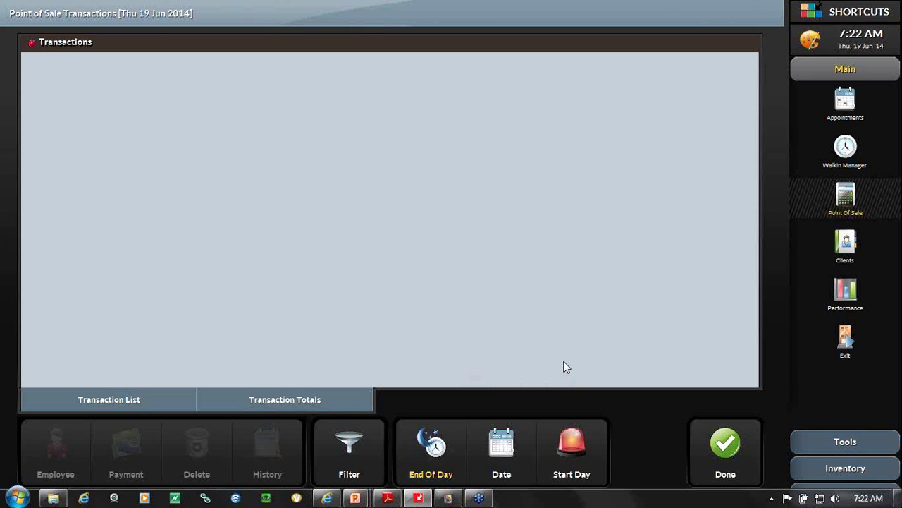
pyautogui.click(736, 456)
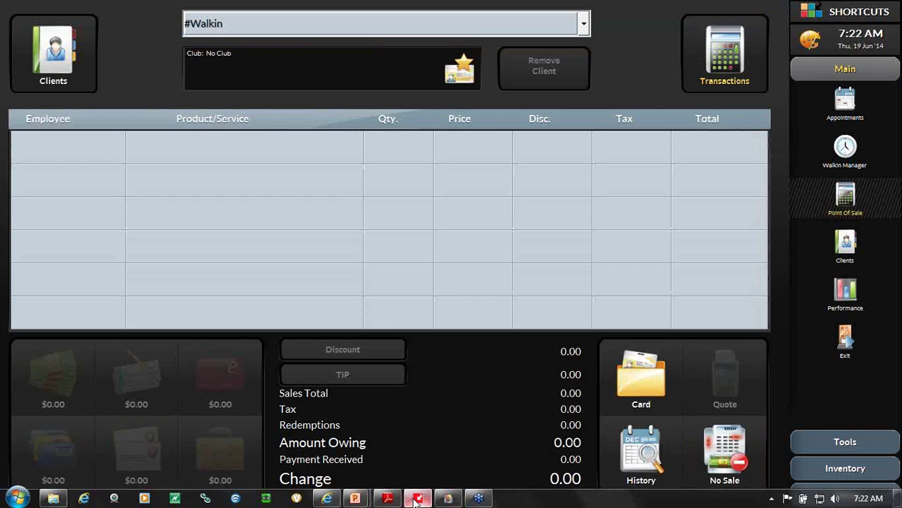
# Step: Switch to the PowerPoint slide show and advance to the Must-Have Client Details slide
pyautogui.click(414, 451)
pyautogui.press('Right')
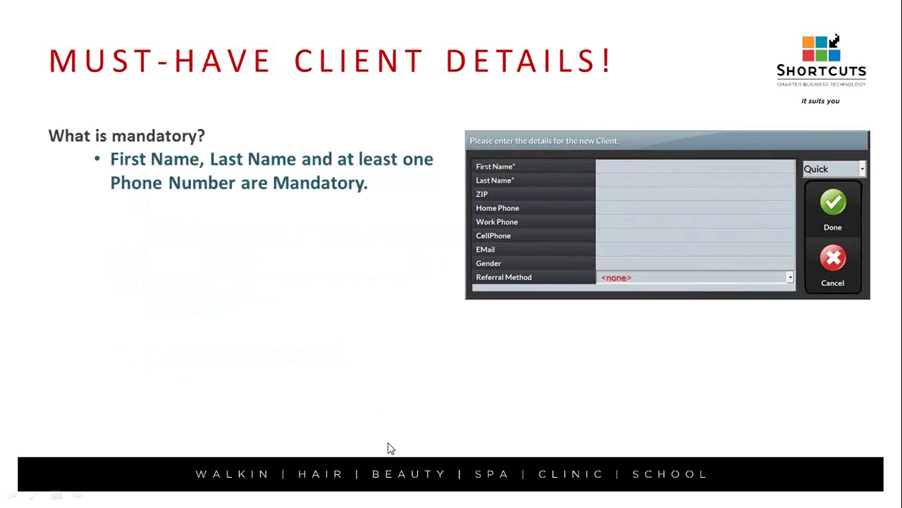
# Step: Switch back to Shortcuts, open the Backup tool, examine its advanced options and folder location, and close it without changing the location
pyautogui.press('super')
pyautogui.click(418, 498)
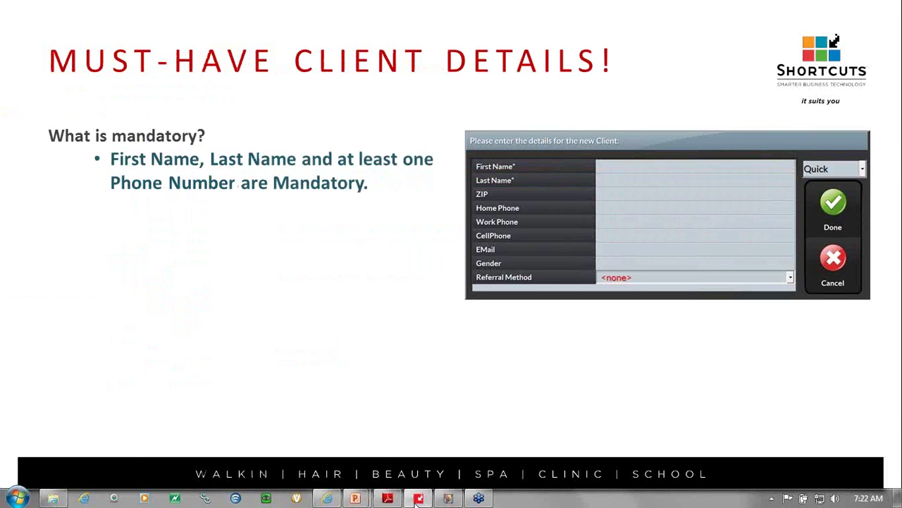
pyautogui.click(846, 443)
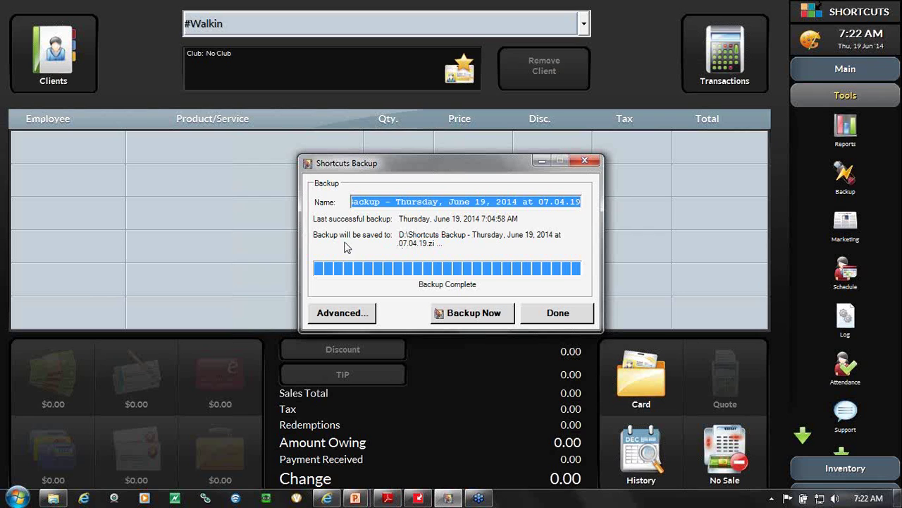
pyautogui.click(372, 317)
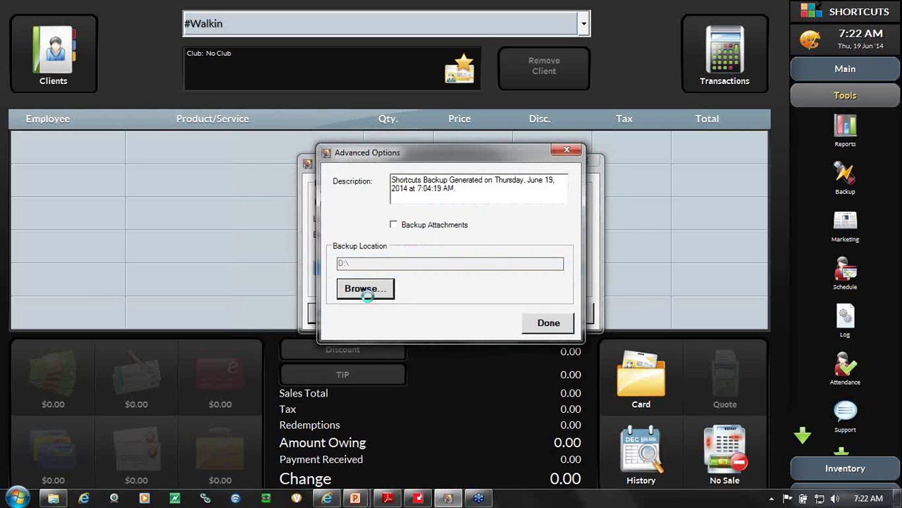
pyautogui.click(367, 294)
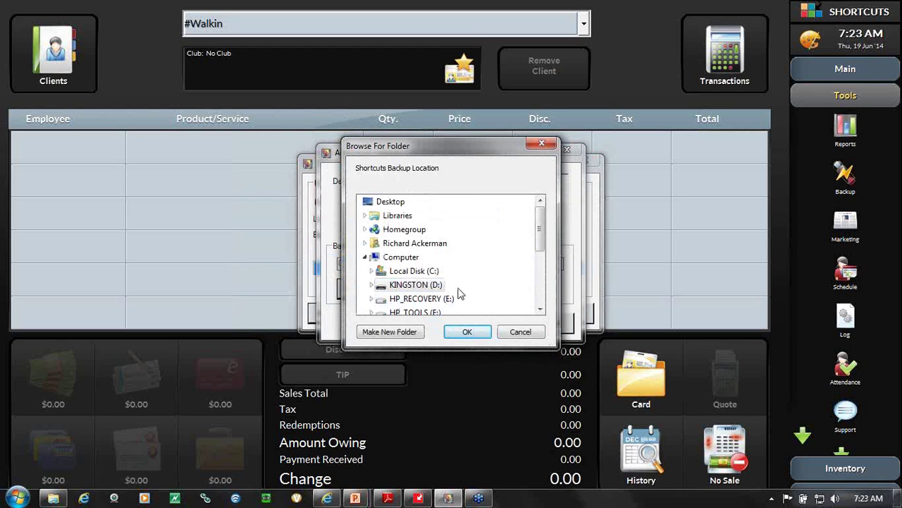
pyautogui.click(537, 333)
pyautogui.click(548, 326)
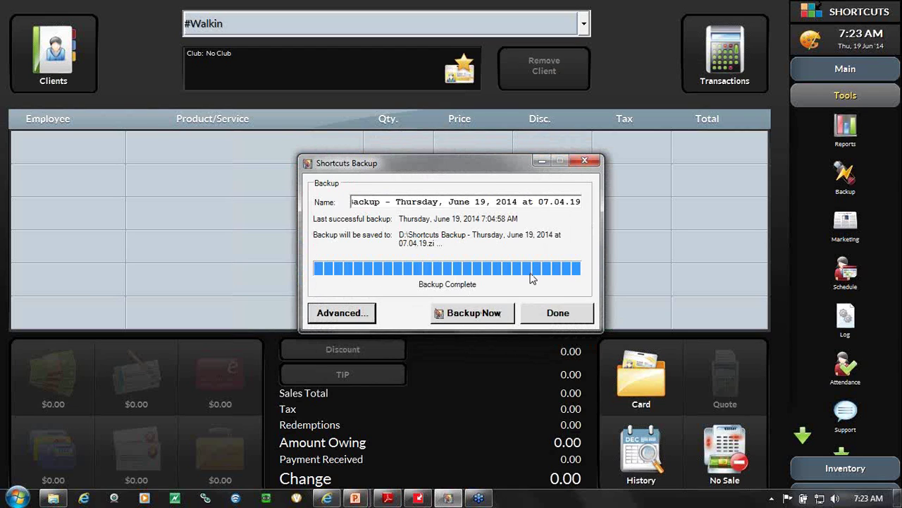
pyautogui.click(534, 317)
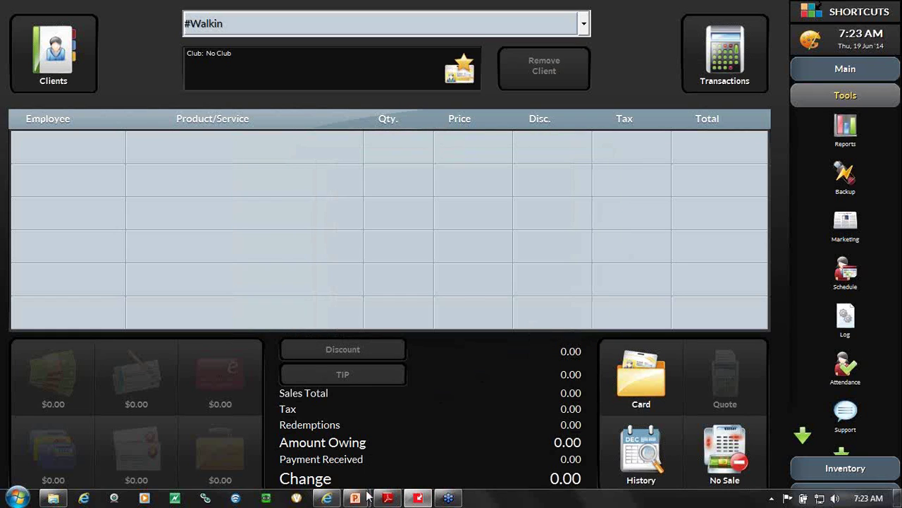
# Step: Return to the PowerPoint slide show on the Must-Have Client Details slide
pyautogui.moveTo(356, 497)
pyautogui.click(432, 435)
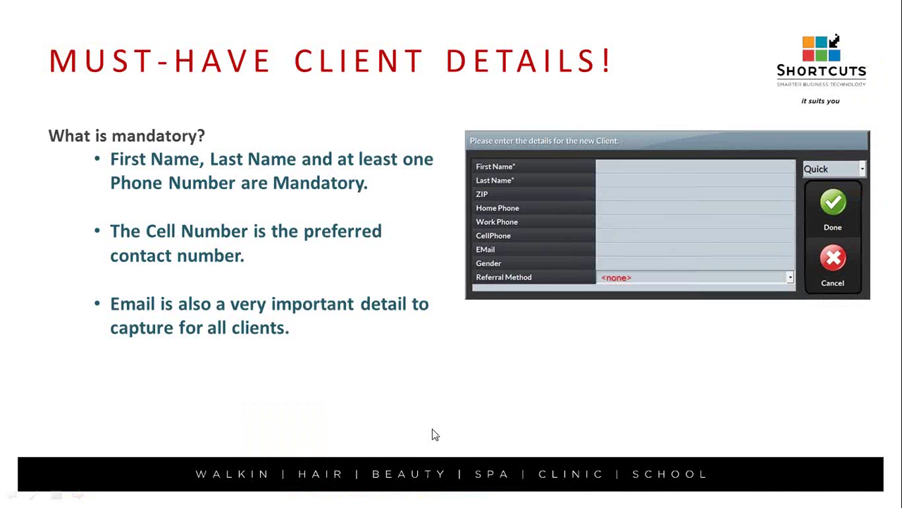